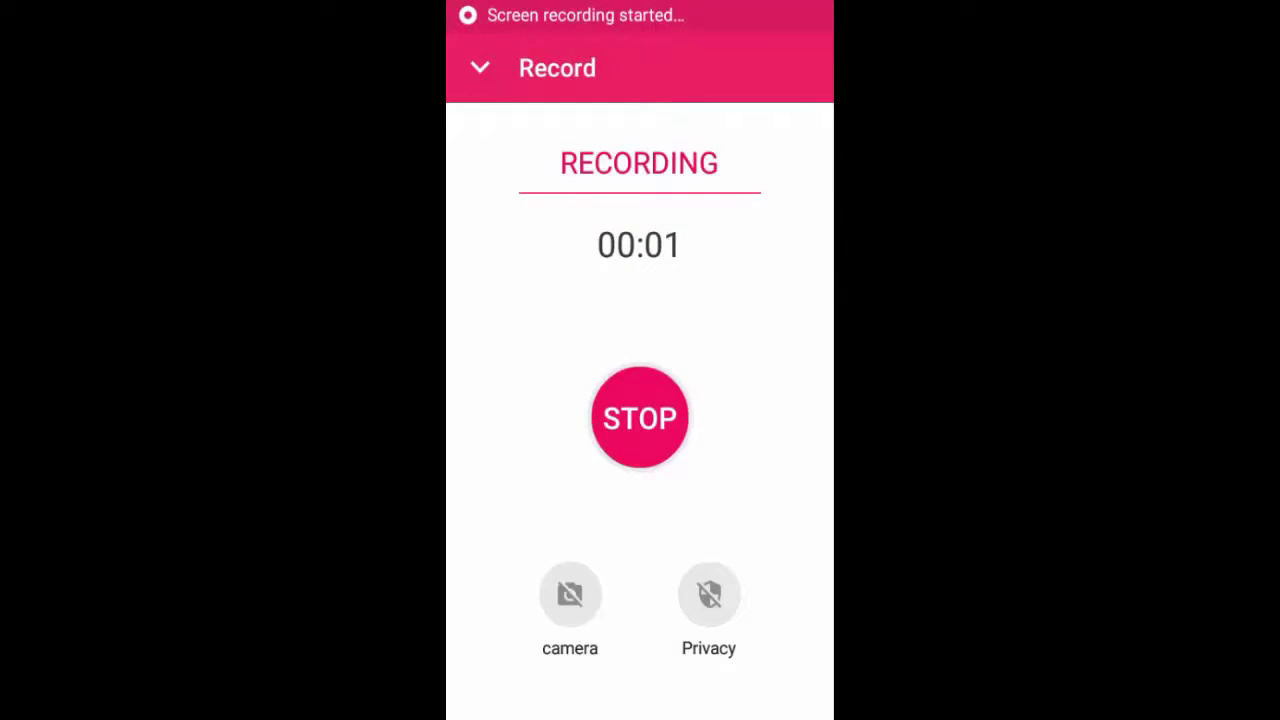
Step: Swipe to the home page showing VivaVideo, Settings, File Manager and CH Play
{"action": "left_click_drag", "start_coordinate": [520, 400], "coordinate": [780, 400]}
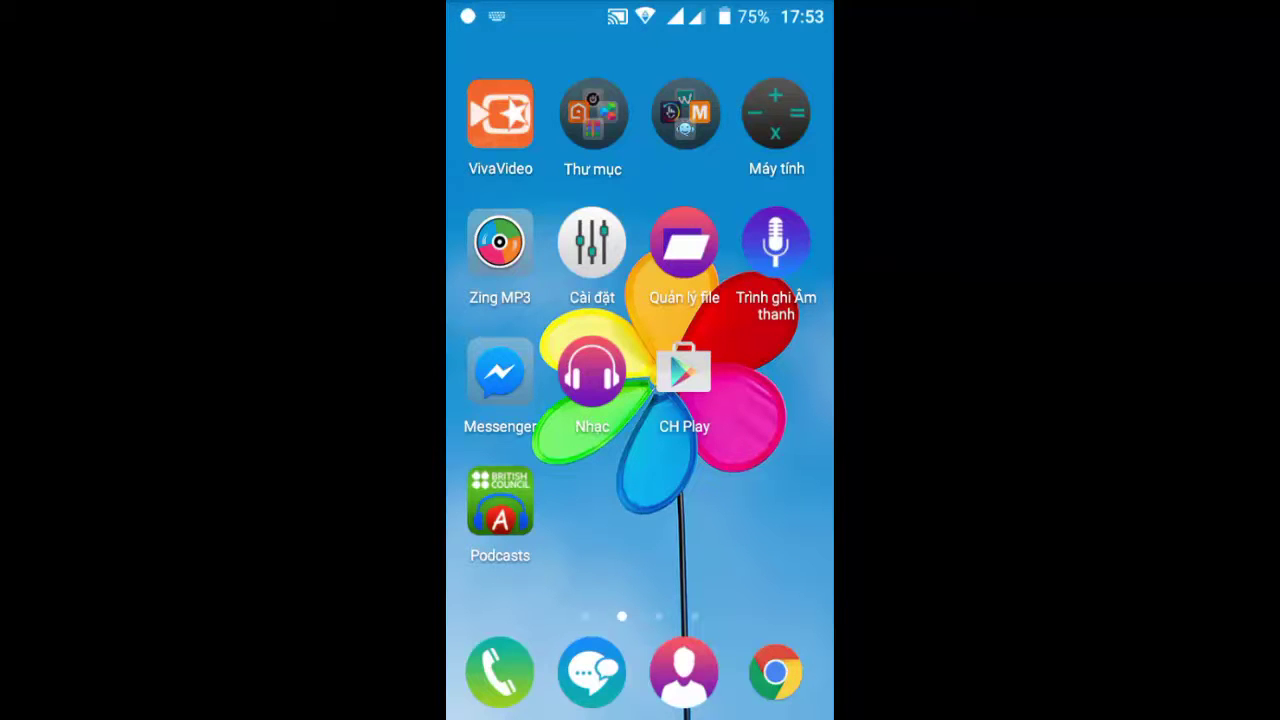
Step: Open CH Play and rerun the recent 'quicksupport' search
{"action": "left_click", "coordinate": [684, 372]}
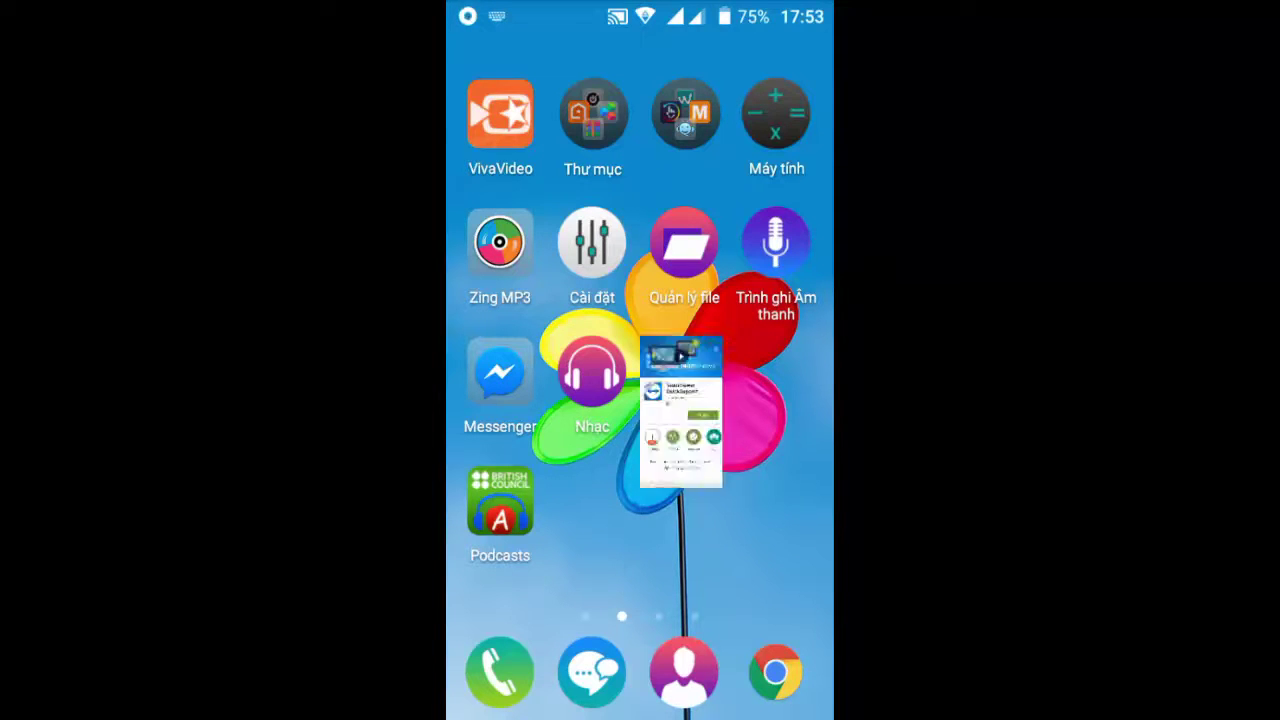
{"action": "left_click", "coordinate": [479, 67]}
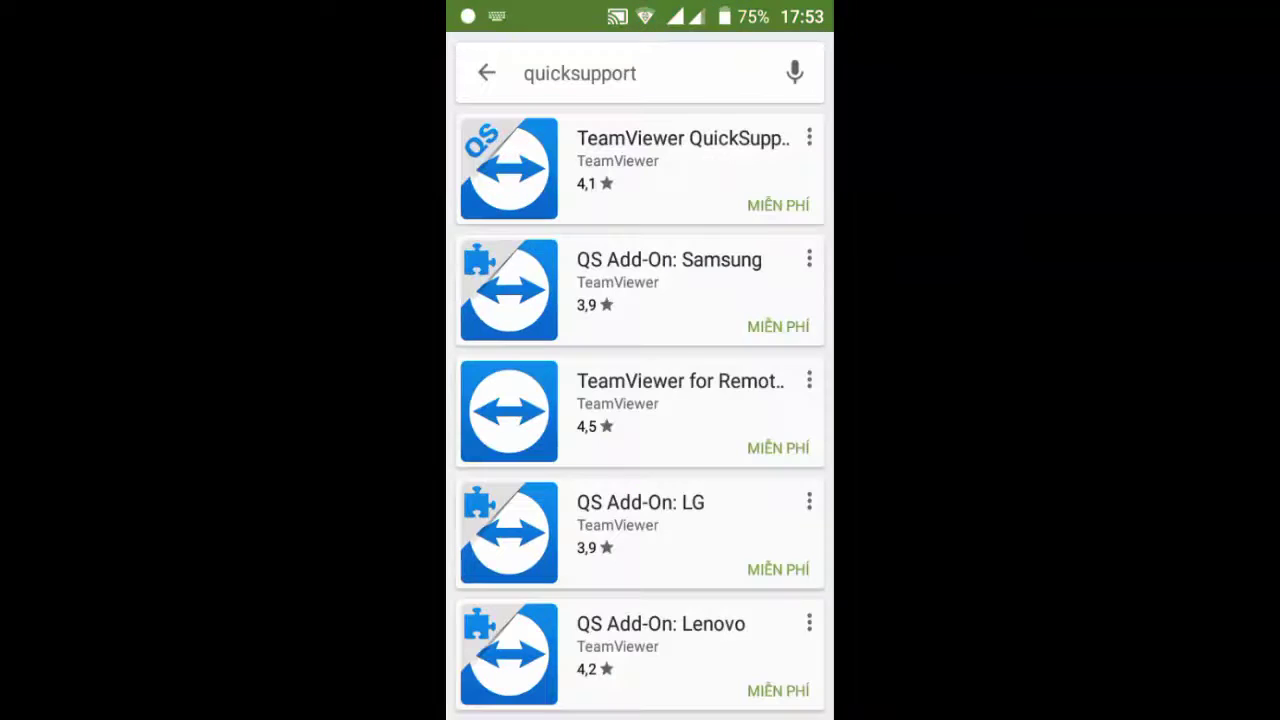
{"action": "left_click", "coordinate": [486, 72]}
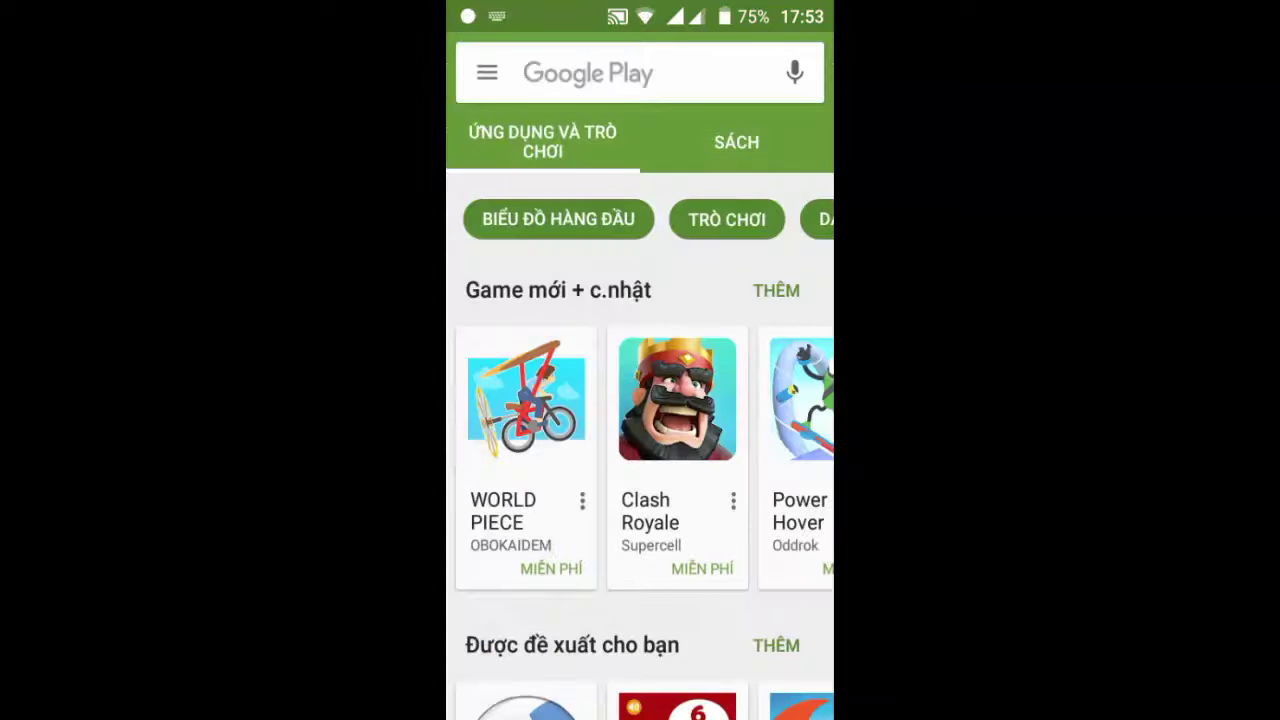
{"action": "left_click", "coordinate": [613, 72]}
{"action": "left_click", "coordinate": [583, 140]}
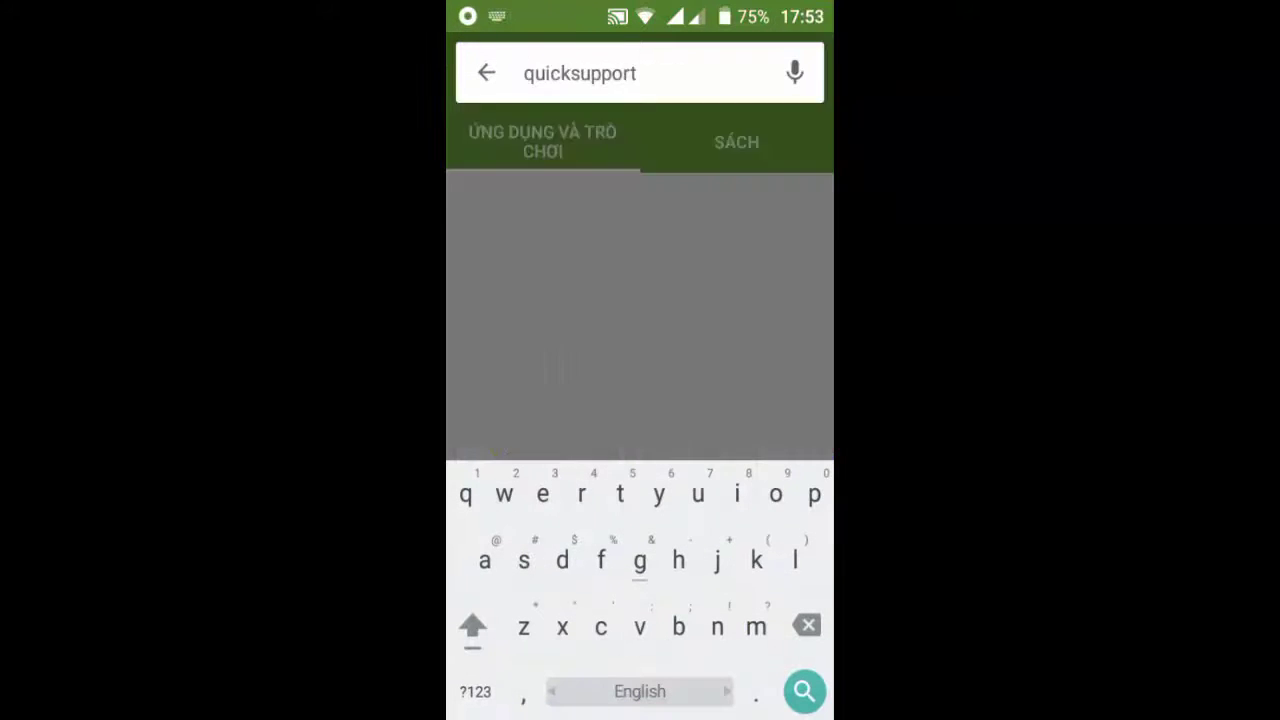
Step: Install TeamViewer QuickSupport via CÀI ĐẶT and accept its permissions
{"action": "left_click", "coordinate": [640, 168]}
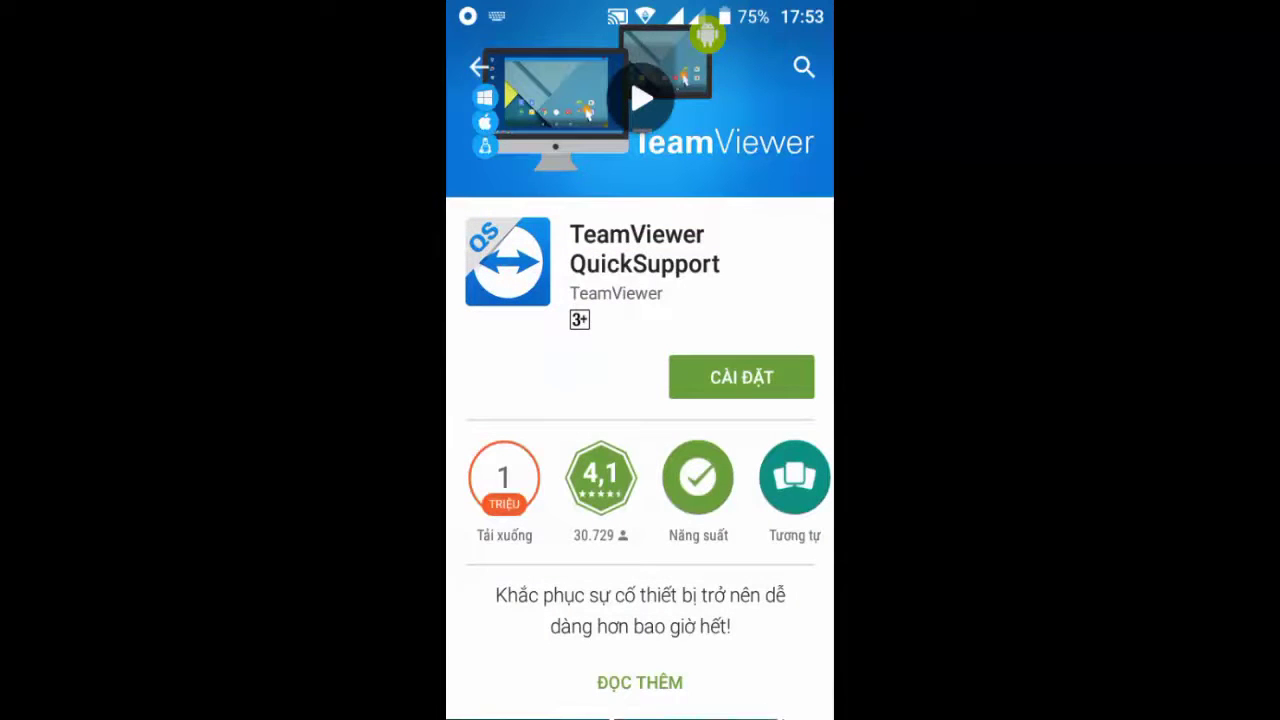
{"action": "left_click", "coordinate": [741, 377]}
{"action": "left_click", "coordinate": [720, 597]}
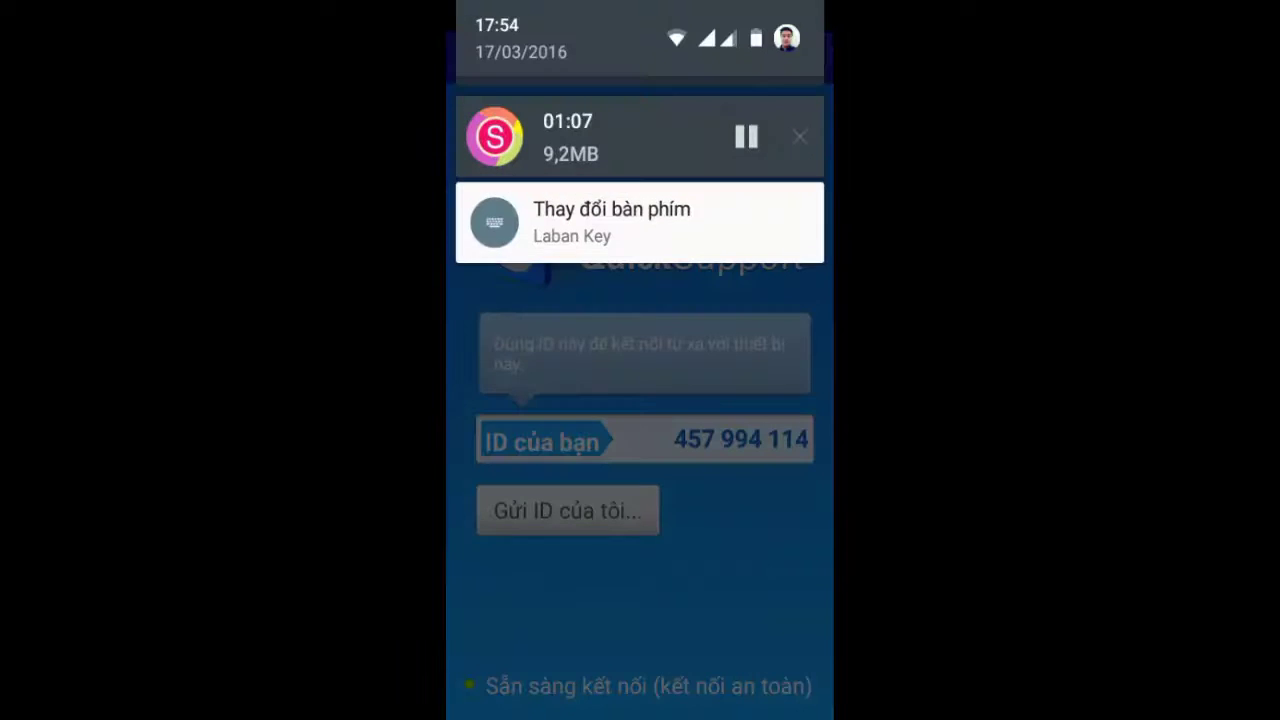
Step: Search 'team' in the Start menu and run TeamViewer 11 as administrator
{"action": "type", "text": "team"}
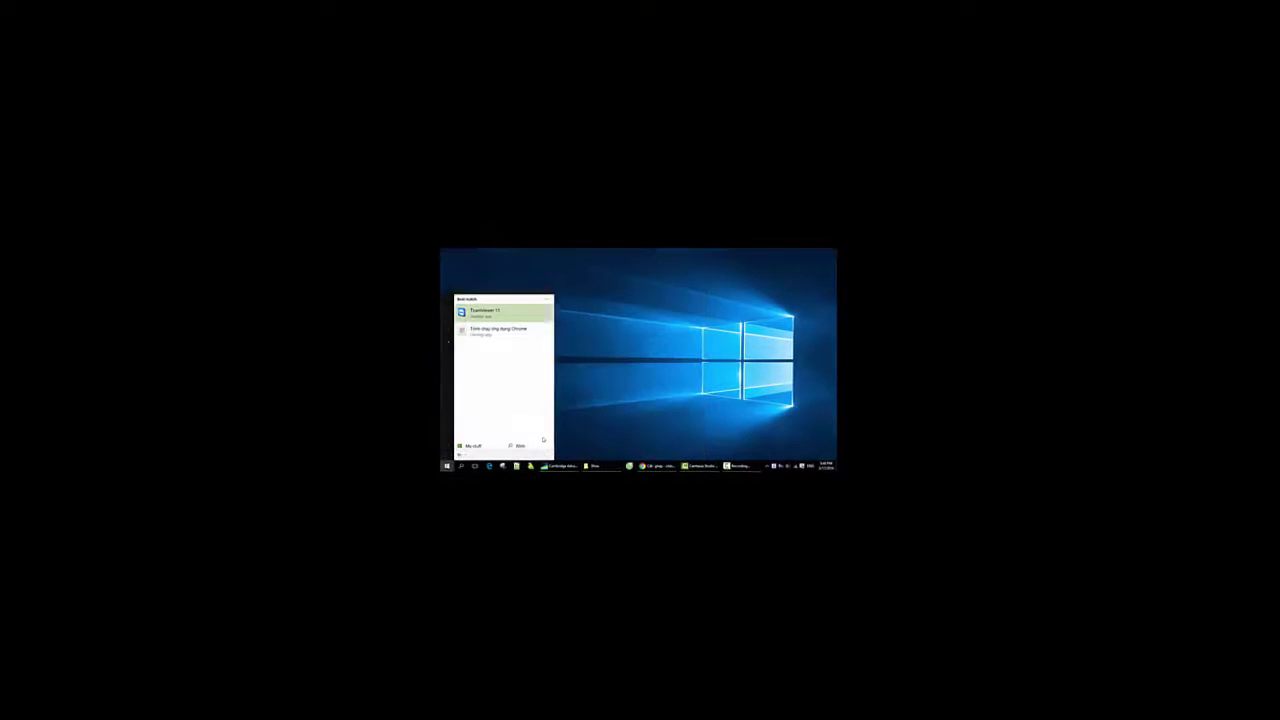
{"action": "right_click", "coordinate": [482, 308]}
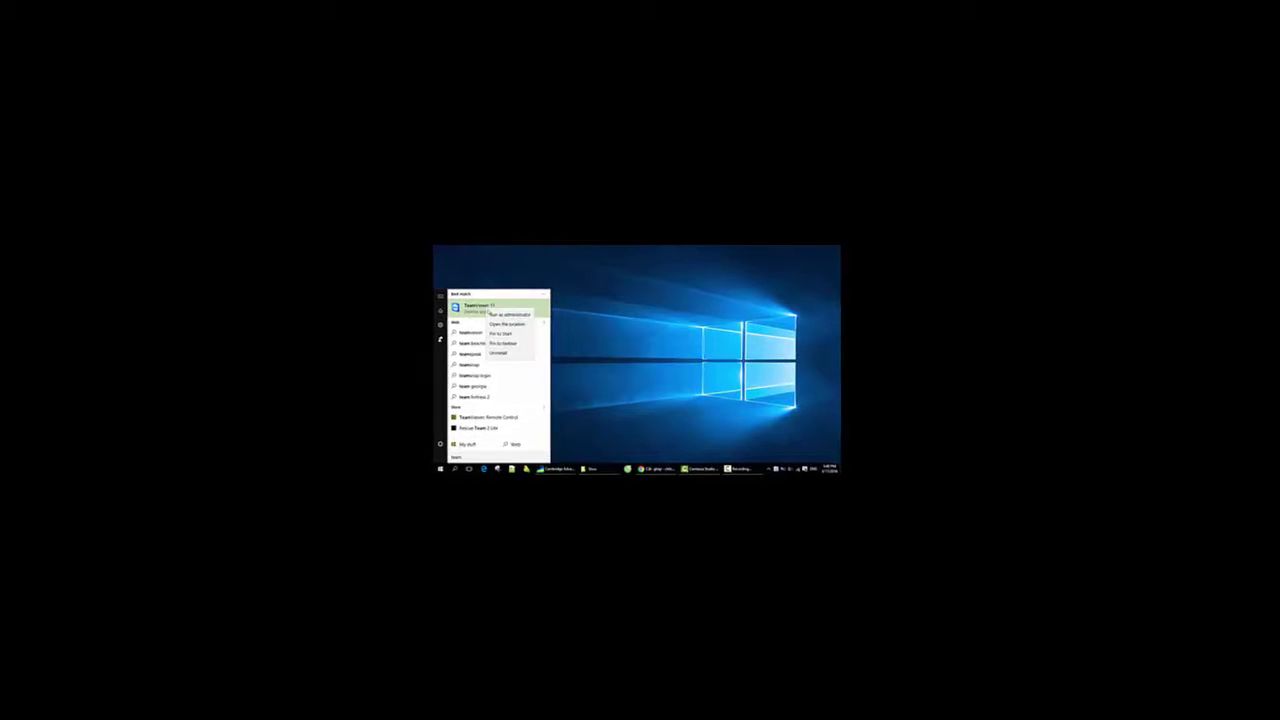
{"action": "left_click", "coordinate": [462, 309]}
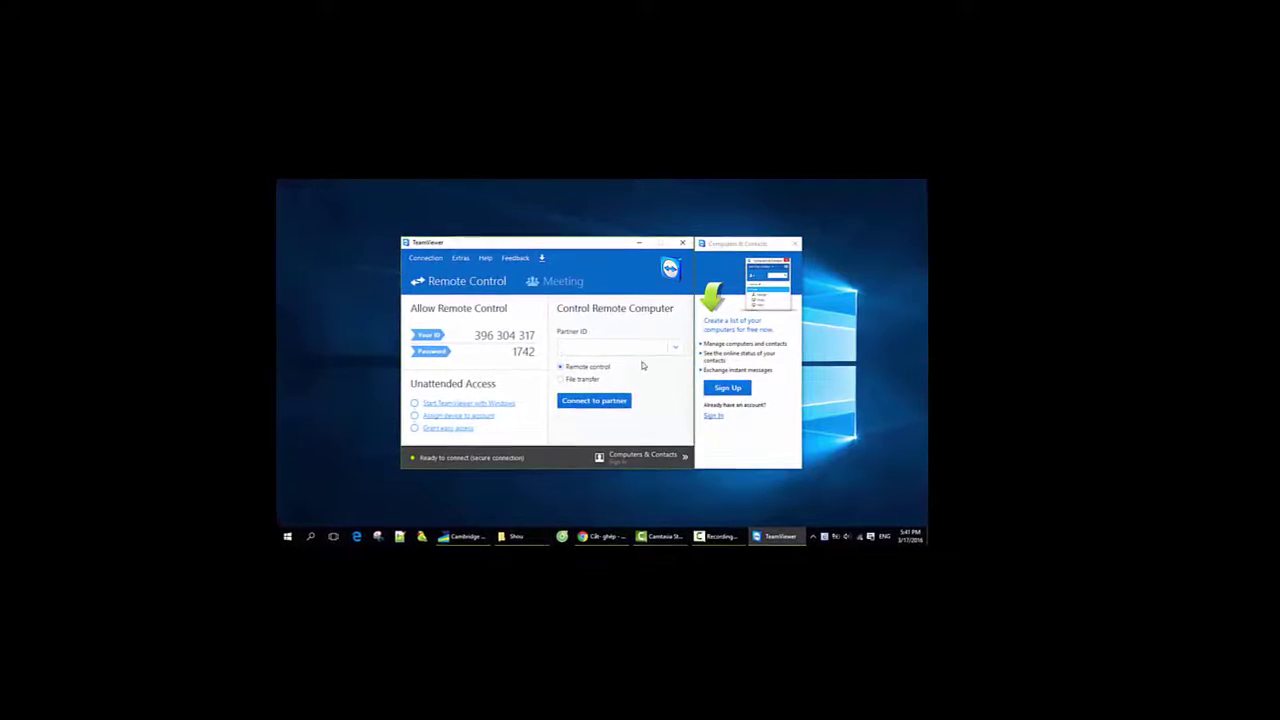
Step: Enter the phone's QuickSupport ID as Partner ID and connect with Remote control
{"action": "type", "text": "457"}
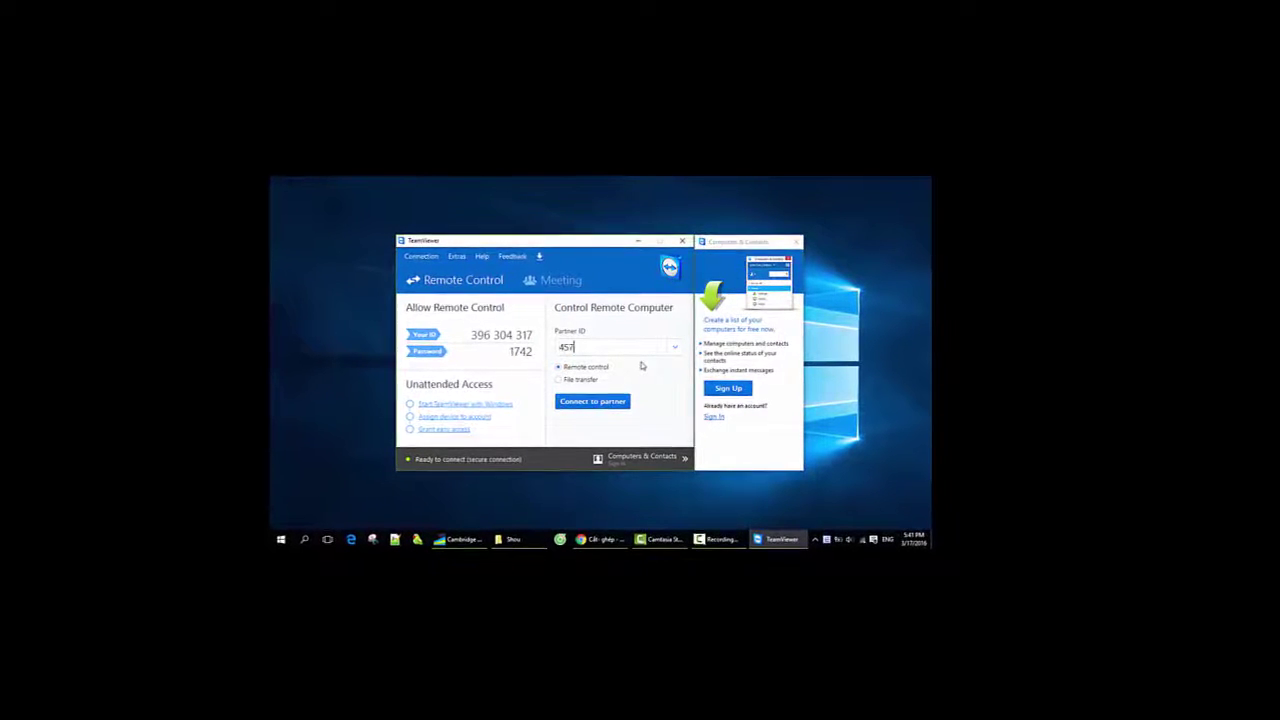
{"action": "type", "text": "99"}
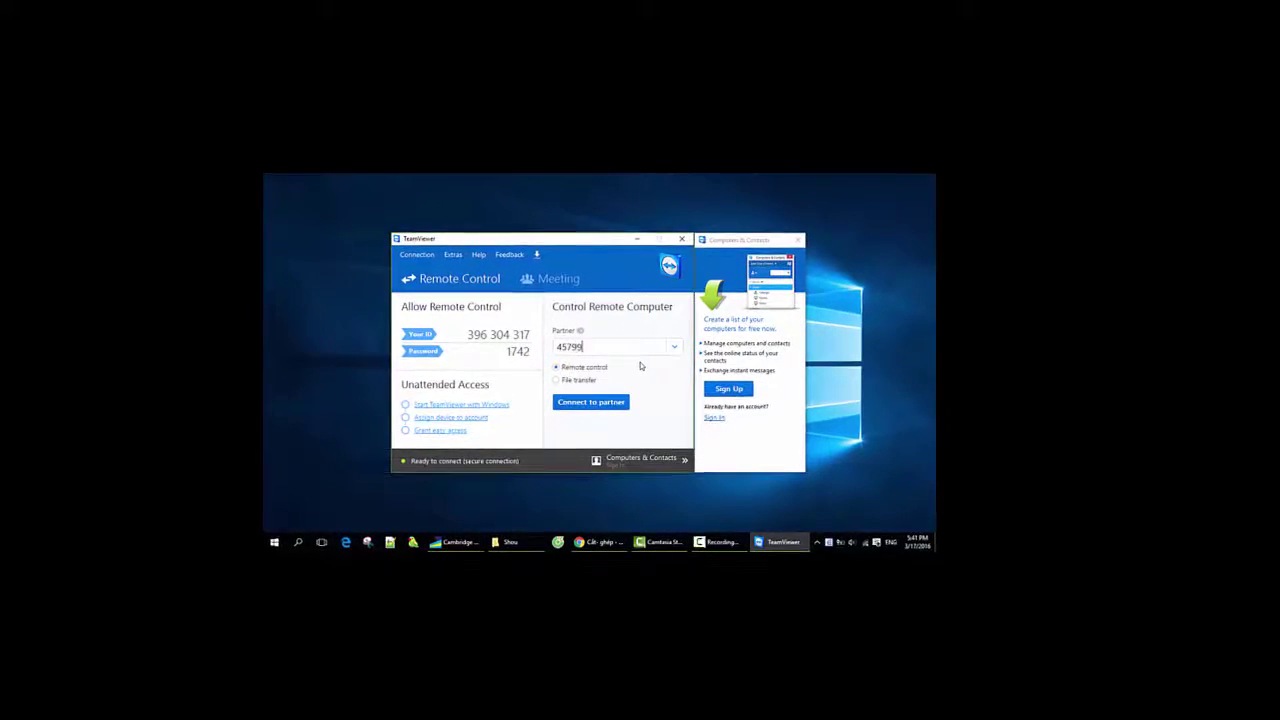
{"action": "type", "text": "4"}
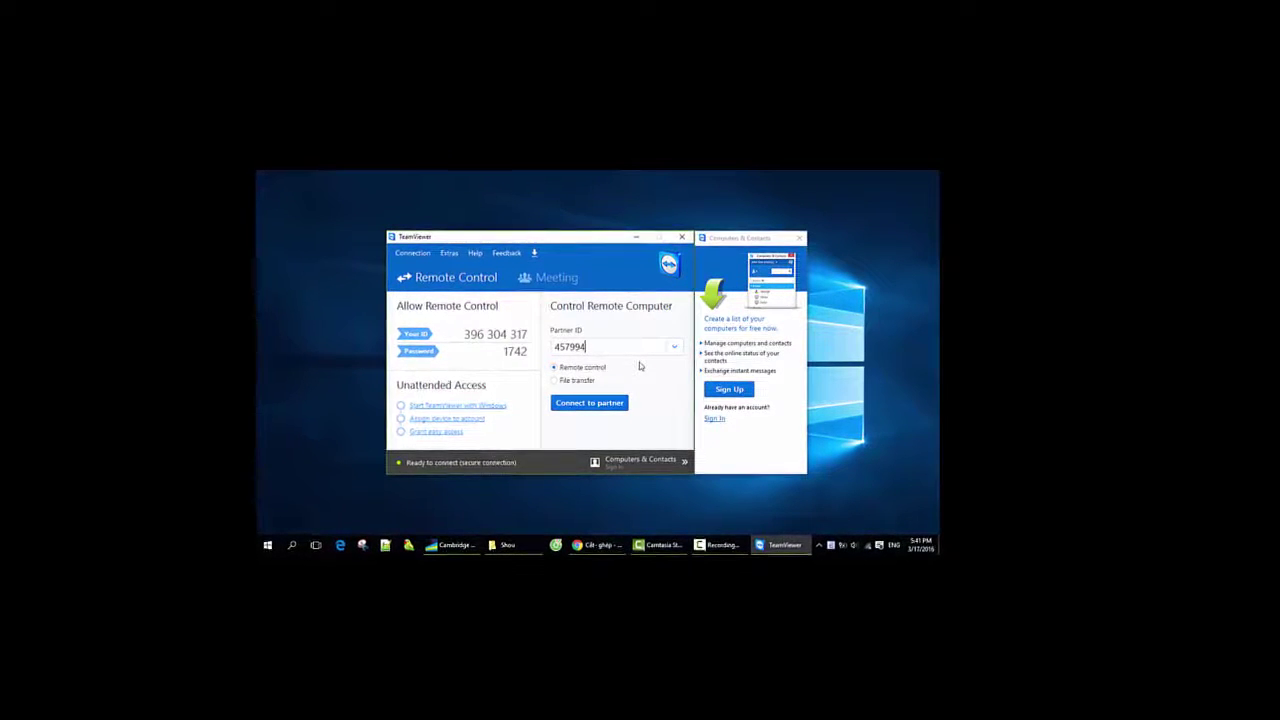
{"action": "type", "text": "114"}
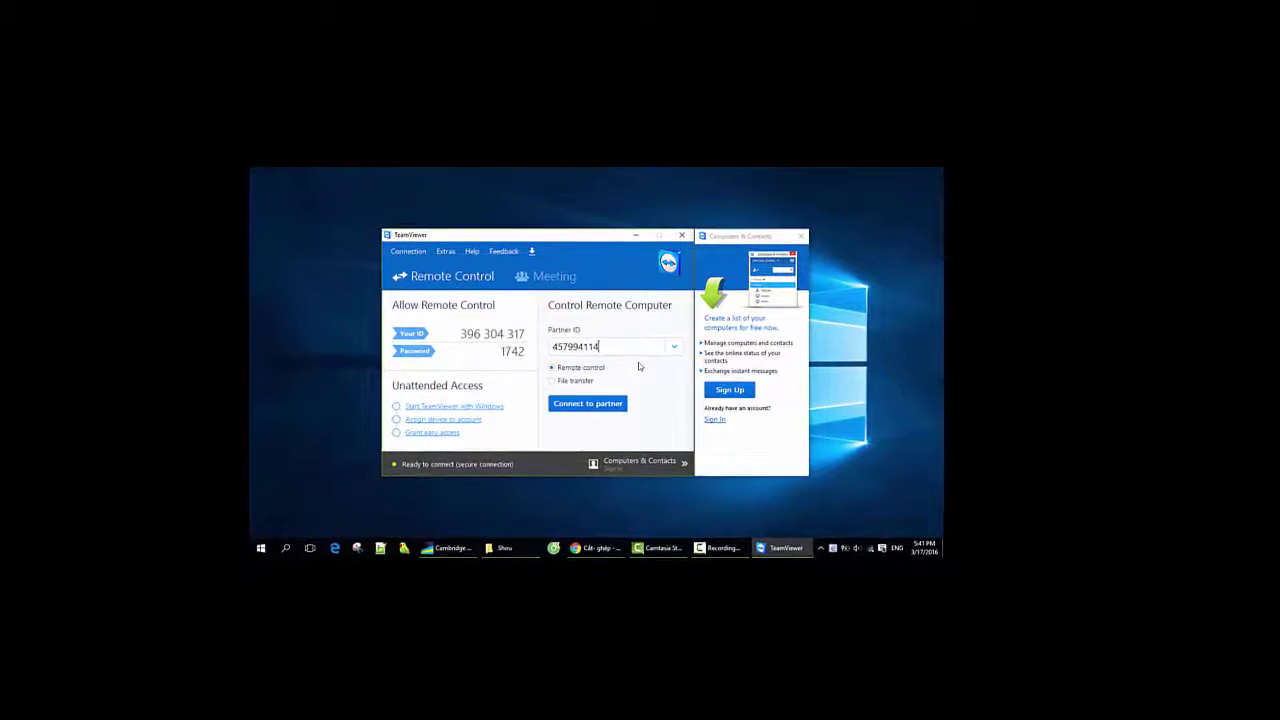
{"action": "left_click", "coordinate": [580, 404]}
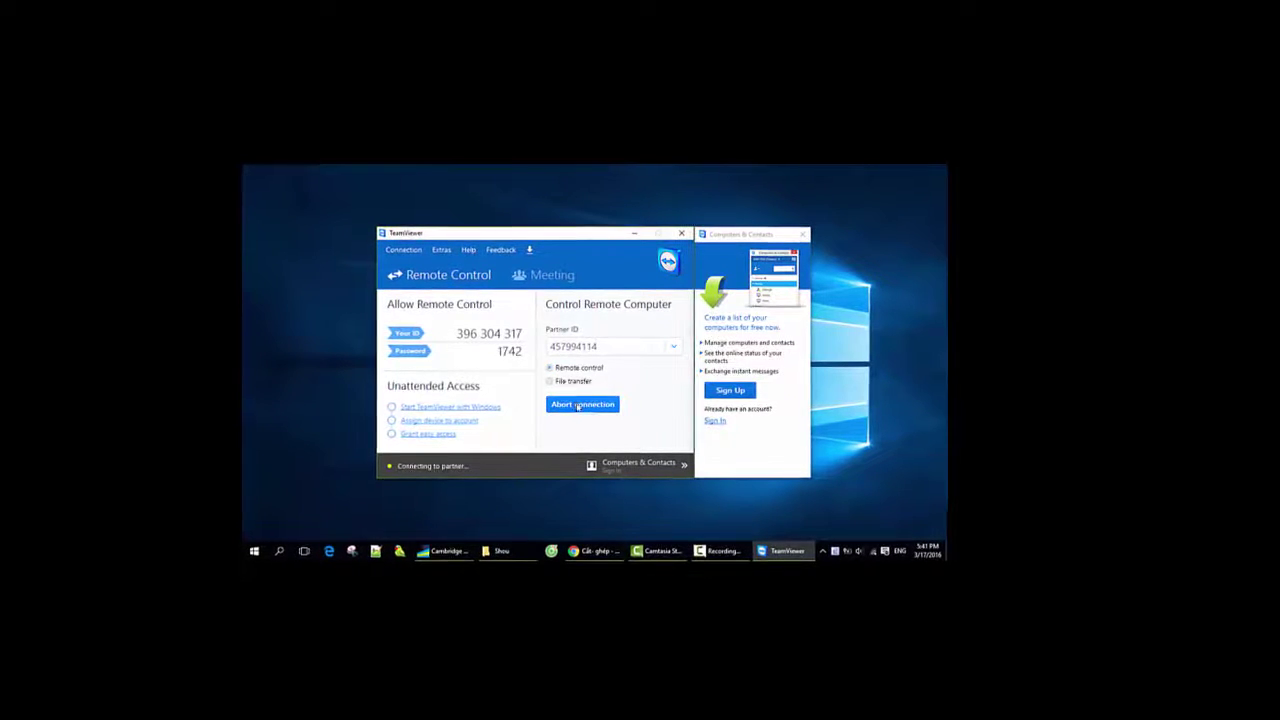